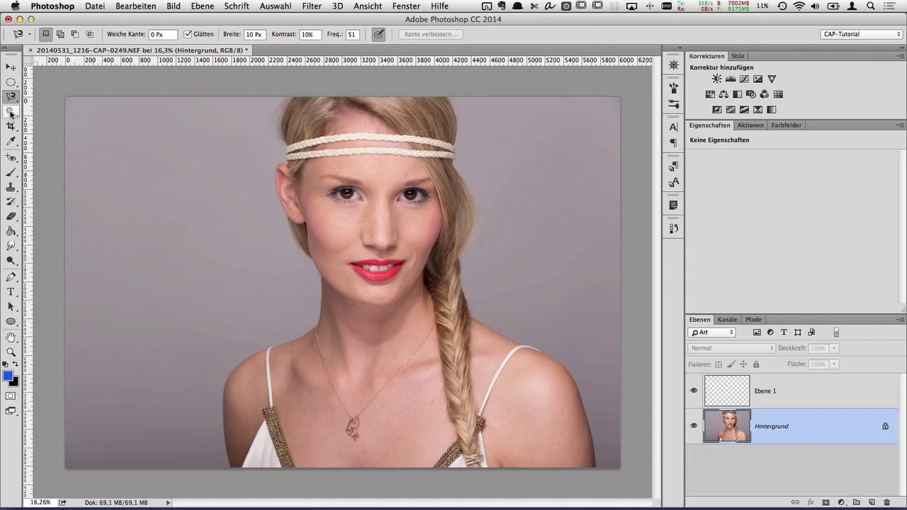
# - Choose the Schnellauswahlwerkzeug (Quick Selection Tool) from the selection tool flyout
pyautogui.moveTo(10, 110)
pyautogui.mouseDown()
pyautogui.moveTo(57, 110)
pyautogui.moveTo(40, 111)
pyautogui.moveTo(39, 121)
pyautogui.moveTo(40, 112)
pyautogui.moveTo(55, 121)
pyautogui.moveTo(58, 110)
pyautogui.moveTo(37, 111)
pyautogui.moveTo(62, 113)
pyautogui.moveTo(51, 122)
pyautogui.moveTo(66, 113)
pyautogui.mouseUp()
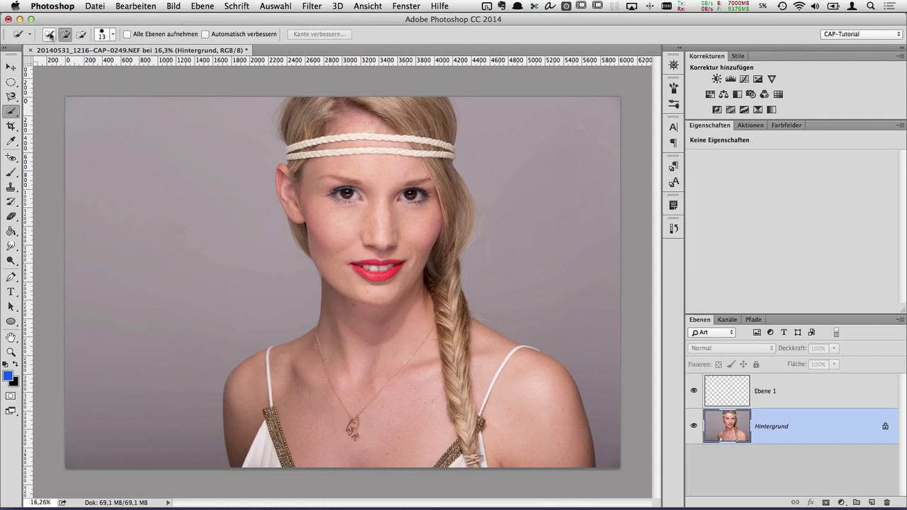
# - Try the new, add-to and subtract-from selection mode buttons
pyautogui.click(49, 35)
pyautogui.click(64, 37)
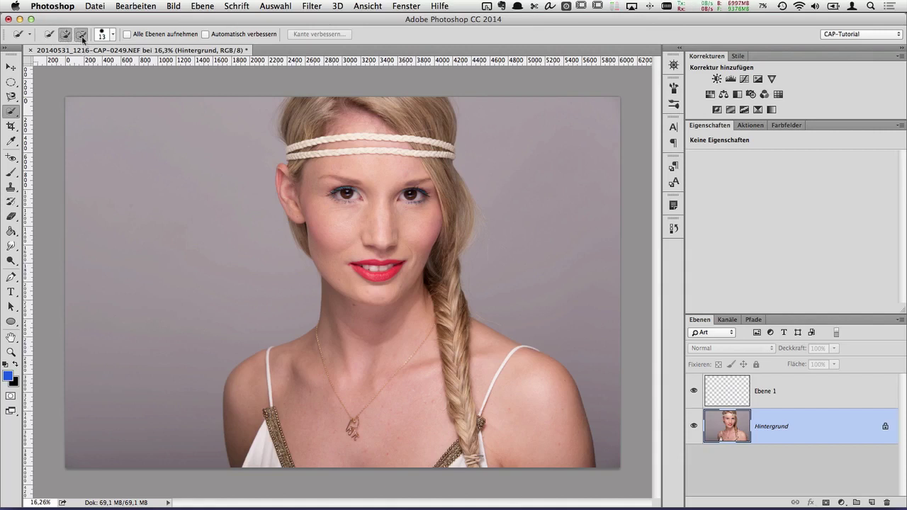
pyautogui.click(82, 37)
pyautogui.click(65, 37)
pyautogui.click(80, 37)
# - In the brush picker, adjust brush size and hardness and set Abstand to 30%
pyautogui.click(113, 36)
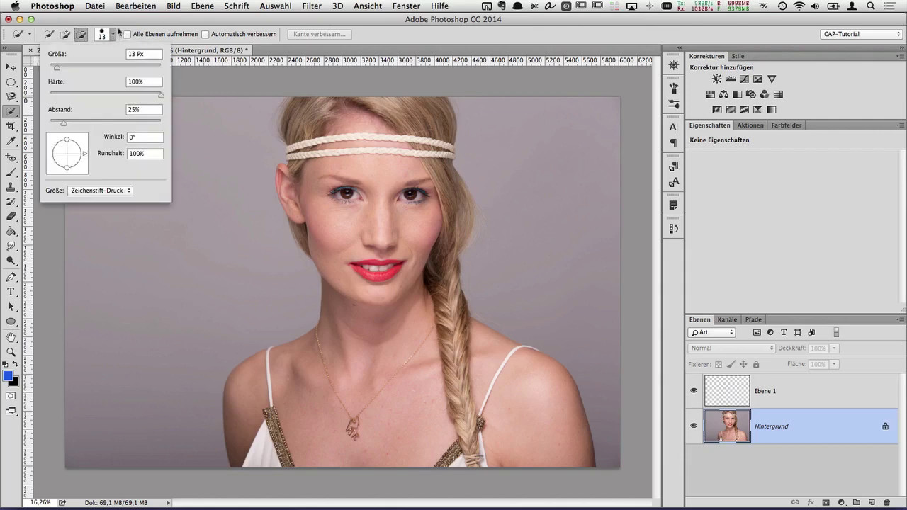
pyautogui.click(114, 32)
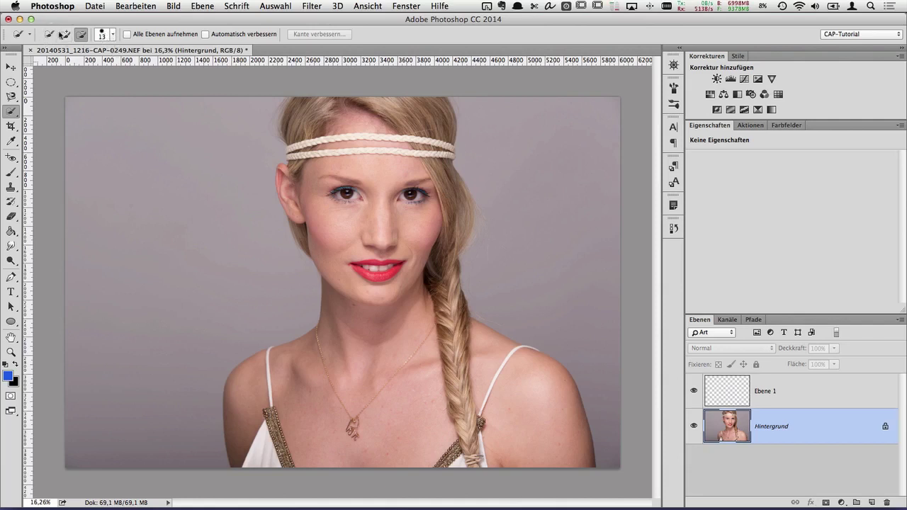
pyautogui.click(112, 34)
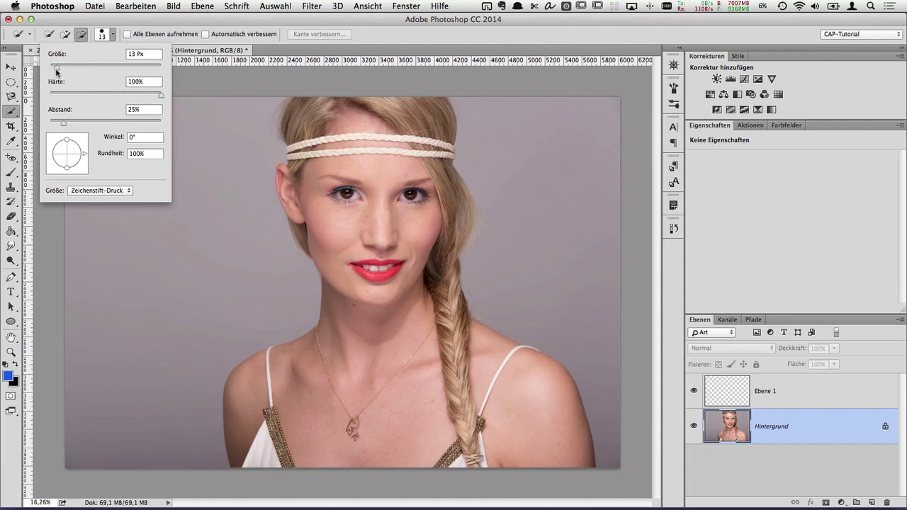
pyautogui.moveTo(57, 68); pyautogui.dragTo(68, 69)
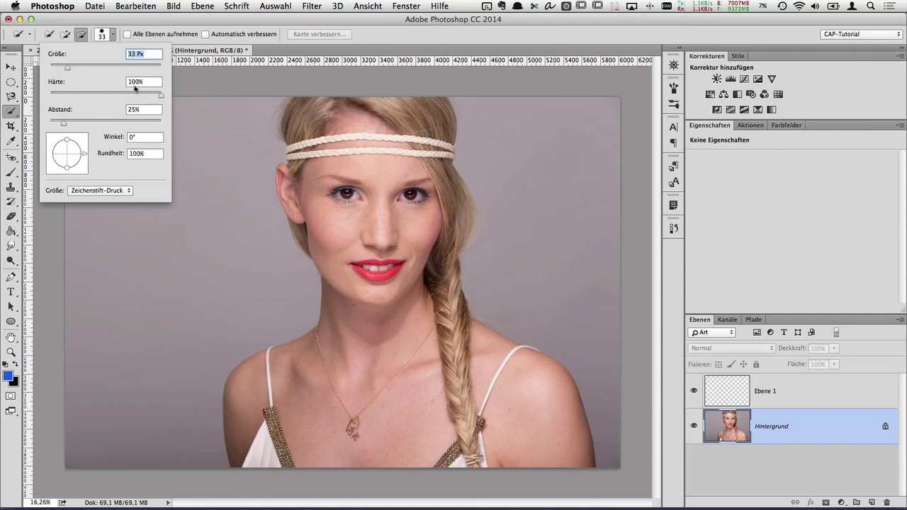
pyautogui.moveTo(155, 90)
pyautogui.mouseDown()
pyautogui.moveTo(95, 90)
pyautogui.moveTo(162, 93)
pyautogui.mouseUp()
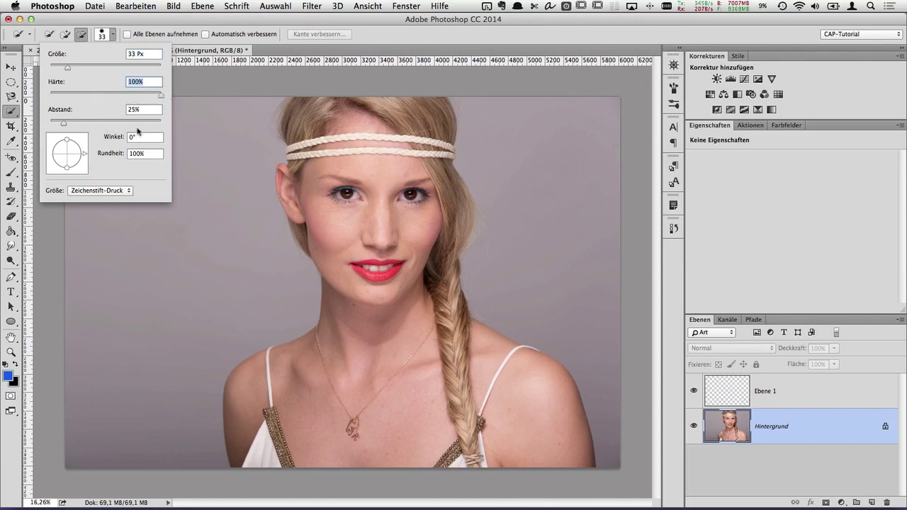
pyautogui.moveTo(64, 125); pyautogui.dragTo(66, 126)
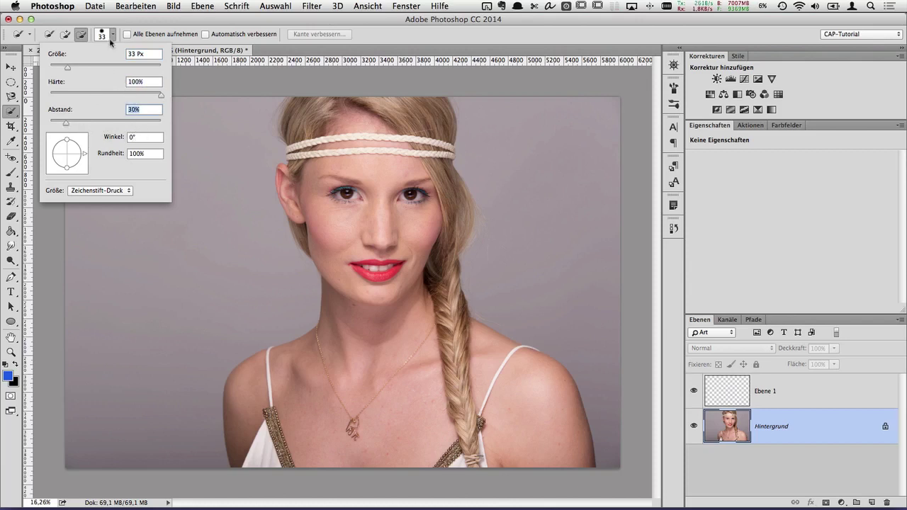
# - Set the Größe control to Aus, brush size 80 px, and return to new-selection mode
pyautogui.click(110, 190)
pyautogui.click(117, 183)
pyautogui.click(113, 34)
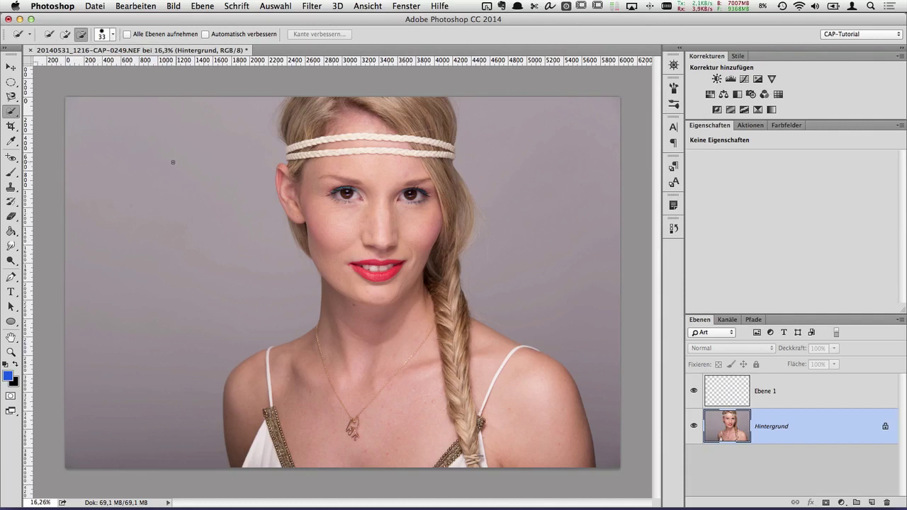
pyautogui.click(113, 35)
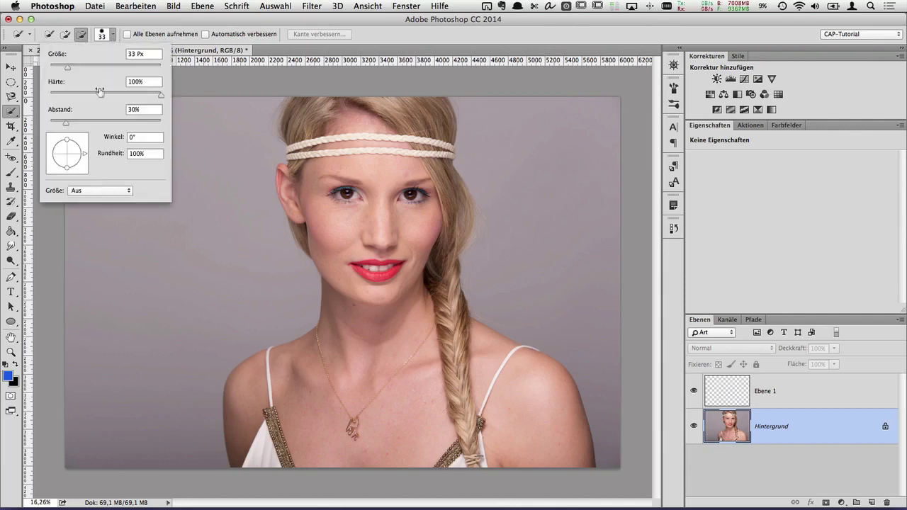
pyautogui.click(147, 29)
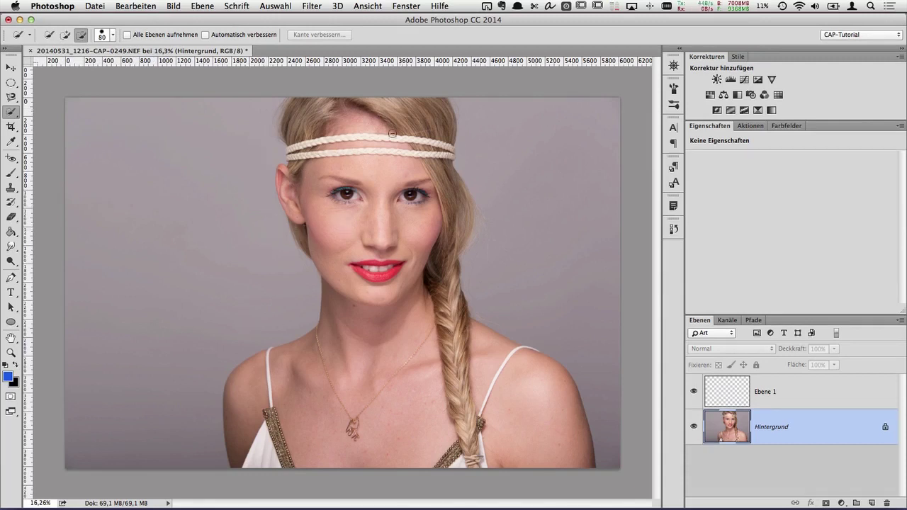
pyautogui.click(54, 30)
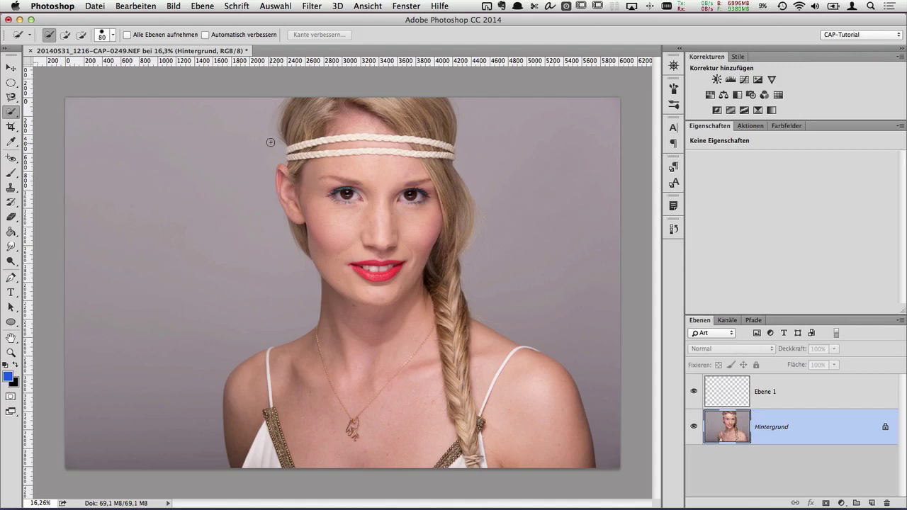
# - Paint quick selection strokes from the ear up to the headband, then over the braid and shoulders
pyautogui.moveTo(283, 168)
pyautogui.mouseDown()
pyautogui.moveTo(283, 192)
pyautogui.moveTo(302, 221)
pyautogui.mouseUp()
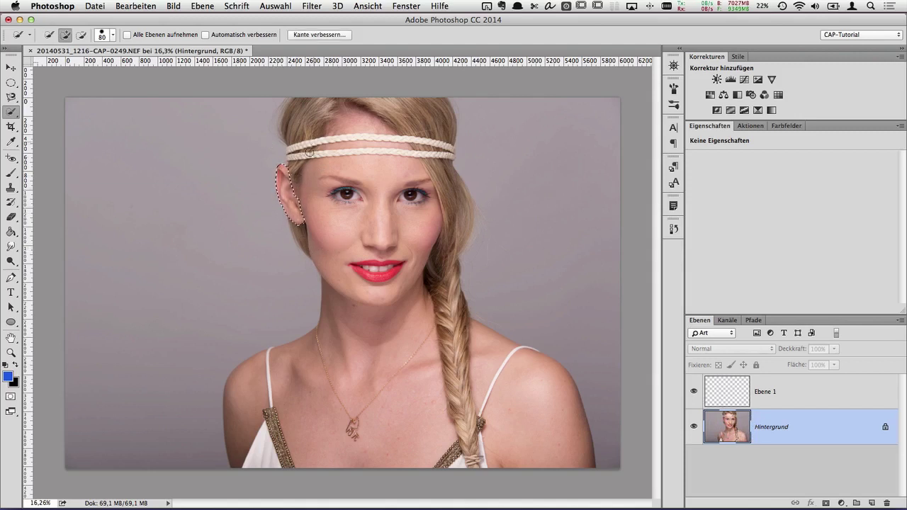
pyautogui.moveTo(299, 153)
pyautogui.mouseDown()
pyautogui.moveTo(287, 121)
pyautogui.moveTo(307, 99)
pyautogui.moveTo(386, 112)
pyautogui.moveTo(422, 105)
pyautogui.moveTo(405, 153)
pyautogui.moveTo(434, 163)
pyautogui.moveTo(431, 180)
pyautogui.moveTo(399, 154)
pyautogui.moveTo(343, 235)
pyautogui.moveTo(346, 201)
pyautogui.moveTo(388, 241)
pyautogui.moveTo(436, 229)
pyautogui.moveTo(447, 198)
pyautogui.moveTo(460, 201)
pyautogui.moveTo(443, 145)
pyautogui.moveTo(457, 188)
pyautogui.moveTo(452, 150)
pyautogui.moveTo(443, 162)
pyautogui.moveTo(455, 217)
pyautogui.moveTo(421, 282)
pyautogui.moveTo(451, 311)
pyautogui.moveTo(420, 315)
pyautogui.moveTo(391, 245)
pyautogui.moveTo(357, 274)
pyautogui.moveTo(291, 401)
pyautogui.moveTo(279, 390)
pyautogui.moveTo(293, 363)
pyautogui.moveTo(261, 384)
pyautogui.moveTo(252, 419)
pyautogui.moveTo(232, 385)
pyautogui.moveTo(252, 397)
pyautogui.moveTo(247, 430)
pyautogui.moveTo(267, 468)
pyautogui.mouseUp()
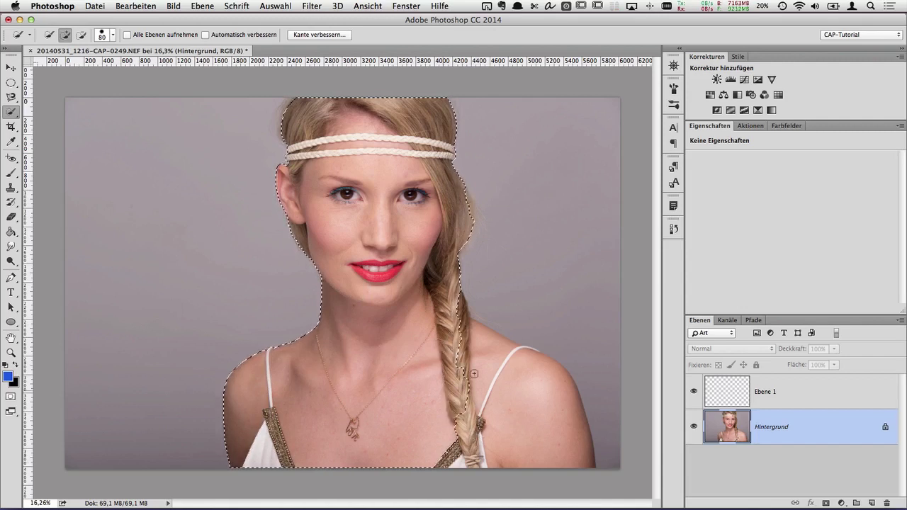
pyautogui.moveTo(475, 374)
pyautogui.mouseDown()
pyautogui.moveTo(491, 367)
pyautogui.moveTo(484, 408)
pyautogui.moveTo(505, 383)
pyautogui.moveTo(532, 400)
pyautogui.mouseUp()
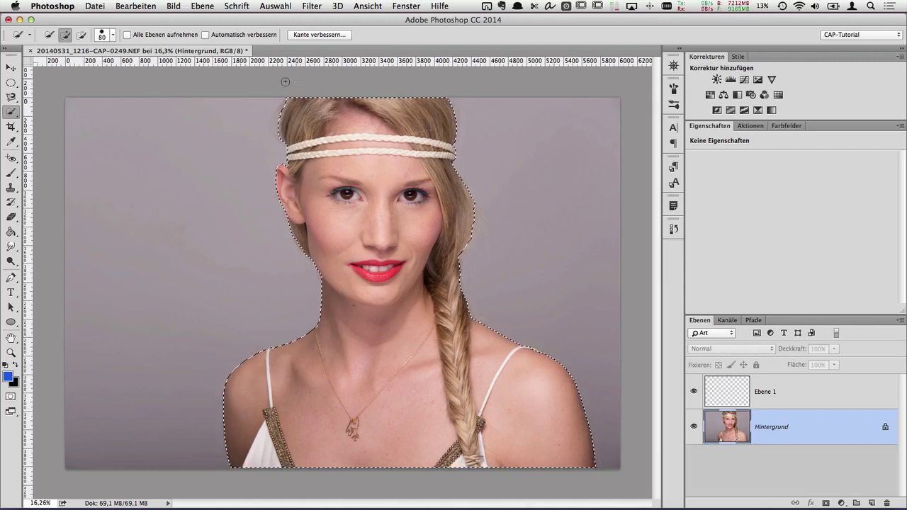
# - Add the top-left hair strands, then Alt-paint out the background bulge at the hair's top-right
pyautogui.click(275, 132)
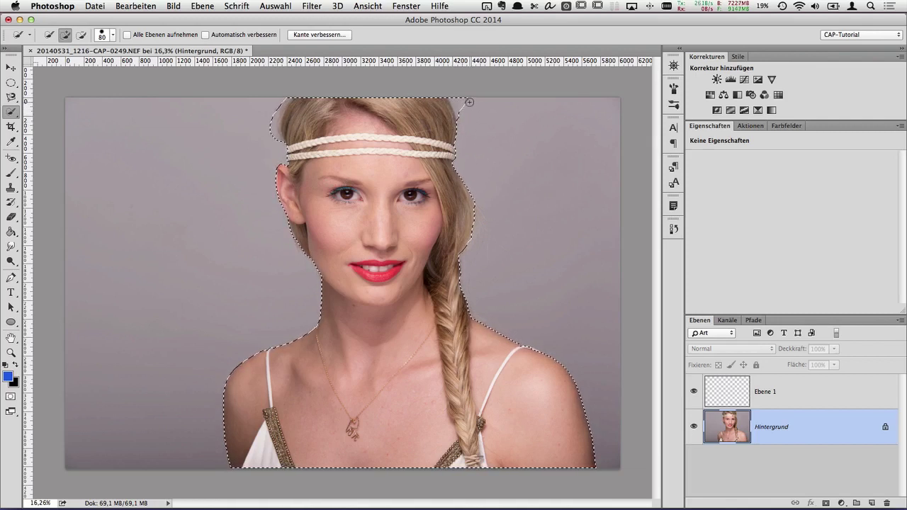
pyautogui.press('alt')
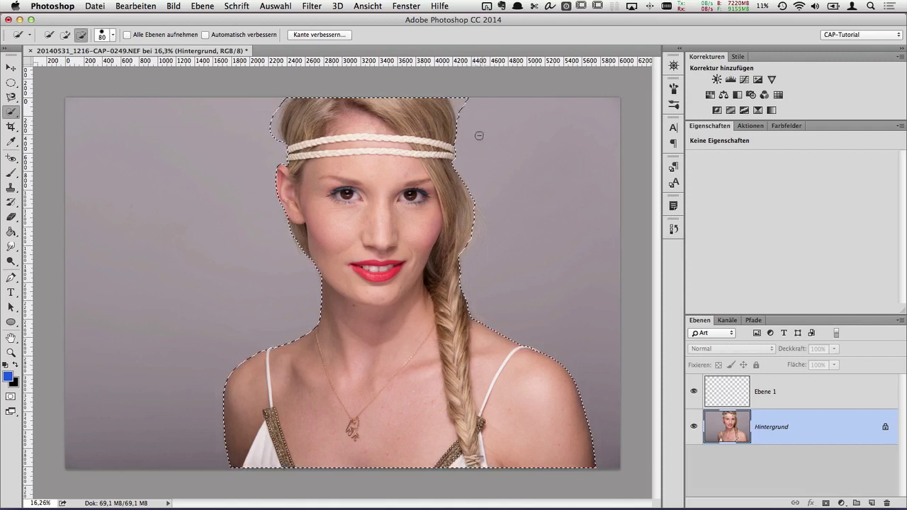
pyautogui.moveTo(474, 112); pyautogui.dragTo(459, 98)
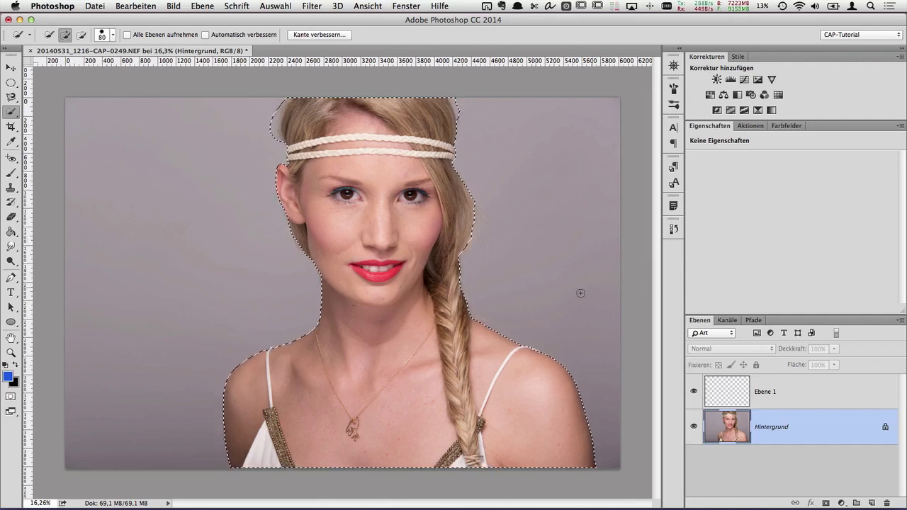
# - Copy the selected woman onto a new layer, Ebene 2, from the Layer menu
pyautogui.click(204, 7)
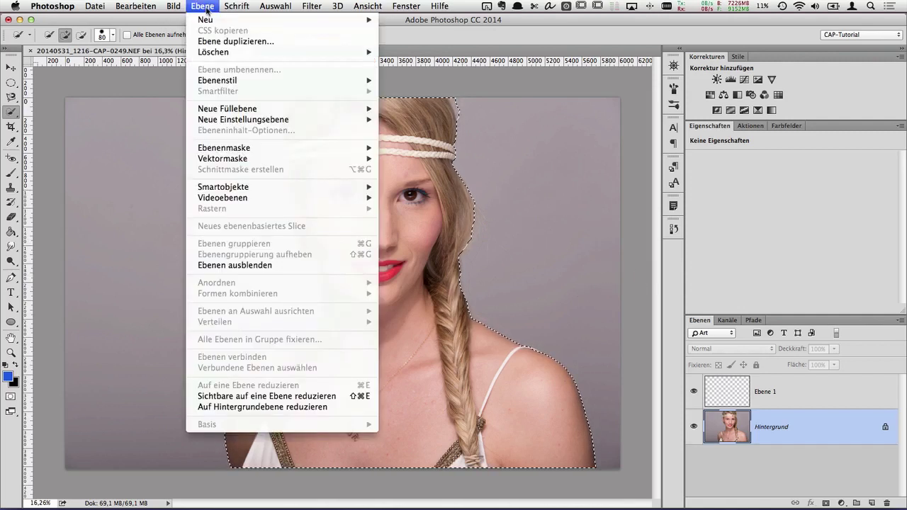
pyautogui.moveTo(205, 20)
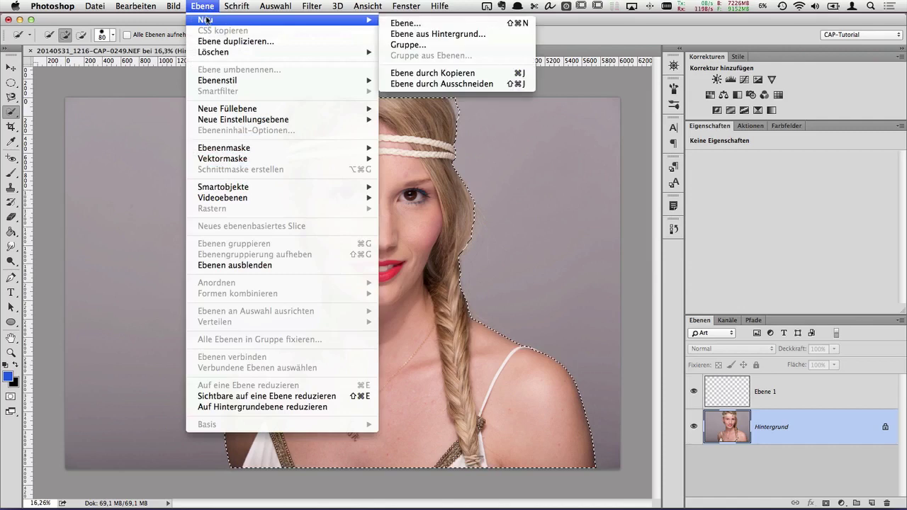
pyautogui.click(453, 74)
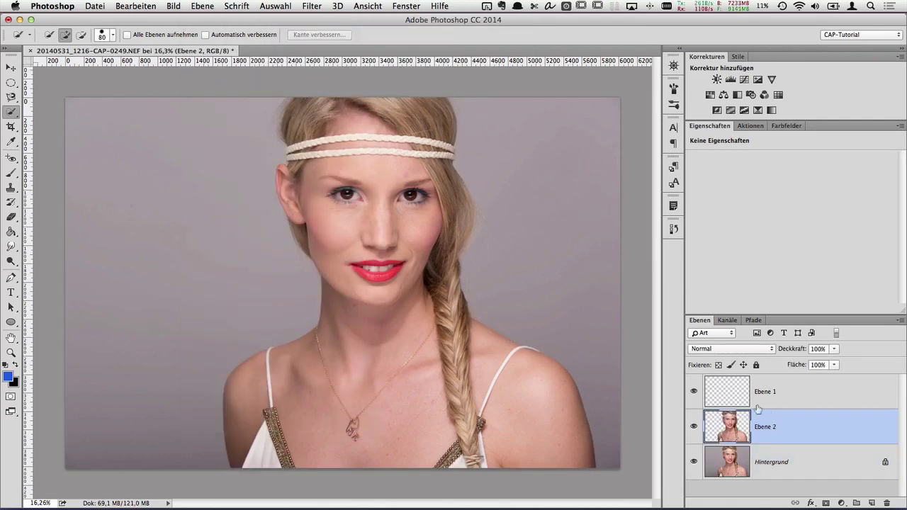
# - Toggle the Hintergrund visibility to check the cut-out, then delete Ebene 2 in the trash
pyautogui.click(694, 462)
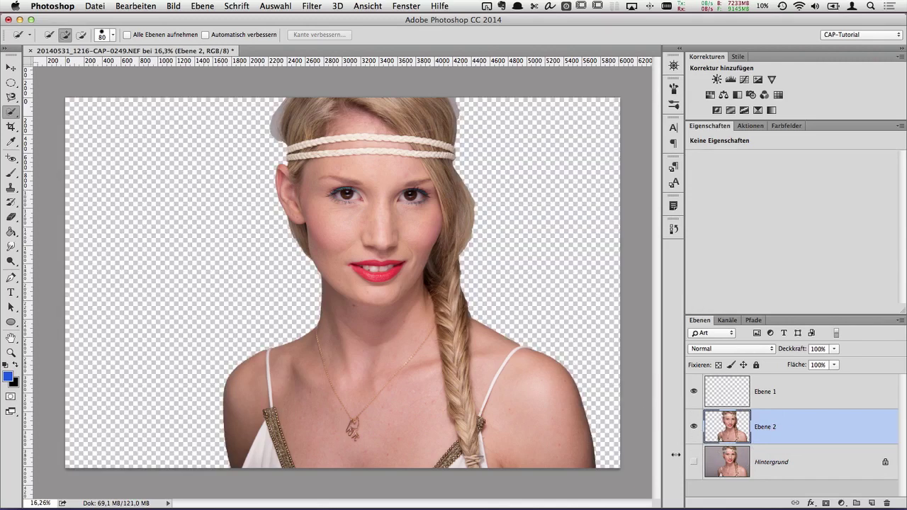
pyautogui.click(694, 462)
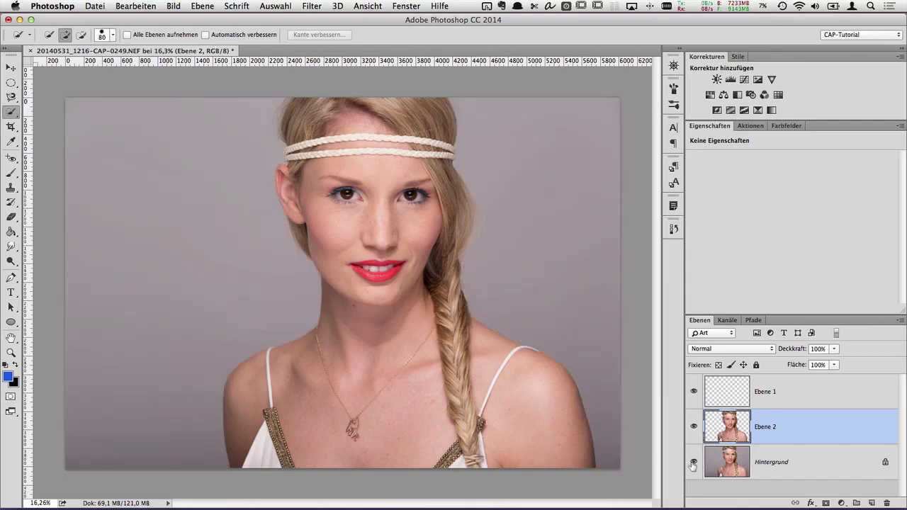
pyautogui.click(694, 462)
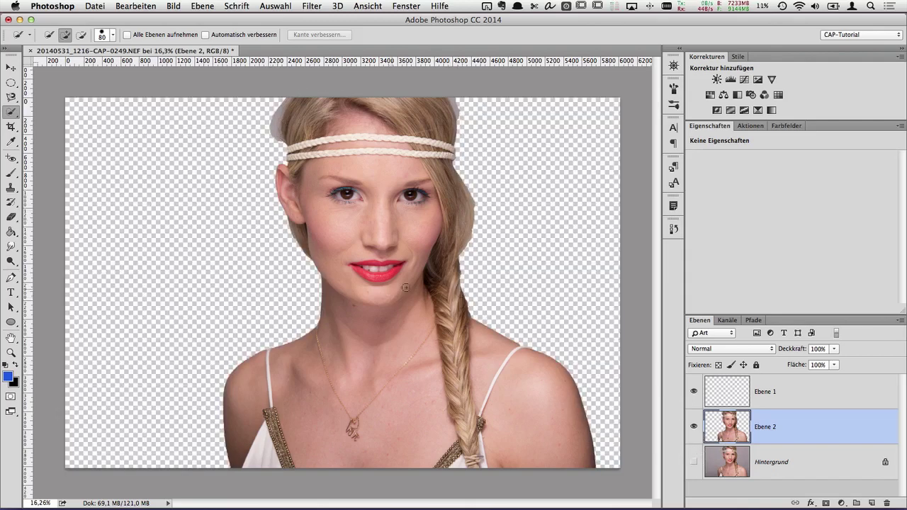
pyautogui.click(694, 462)
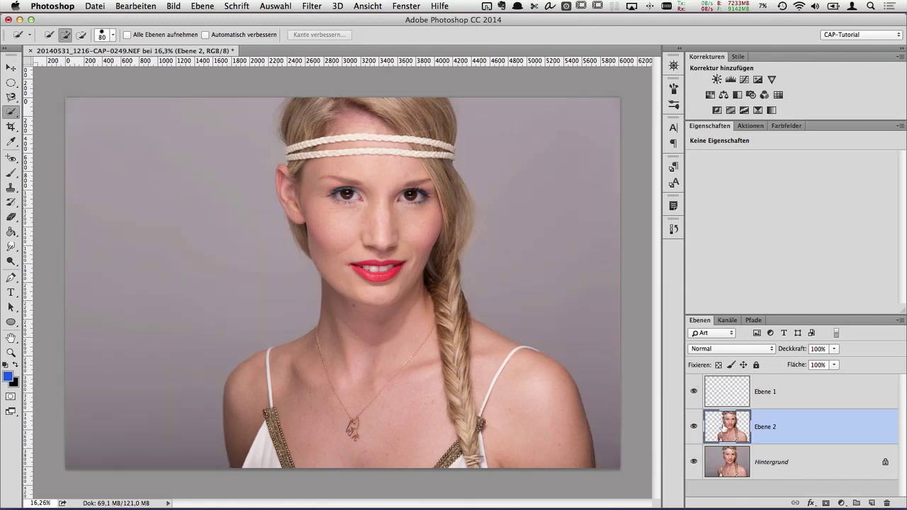
pyautogui.moveTo(730, 427); pyautogui.dragTo(887, 502)
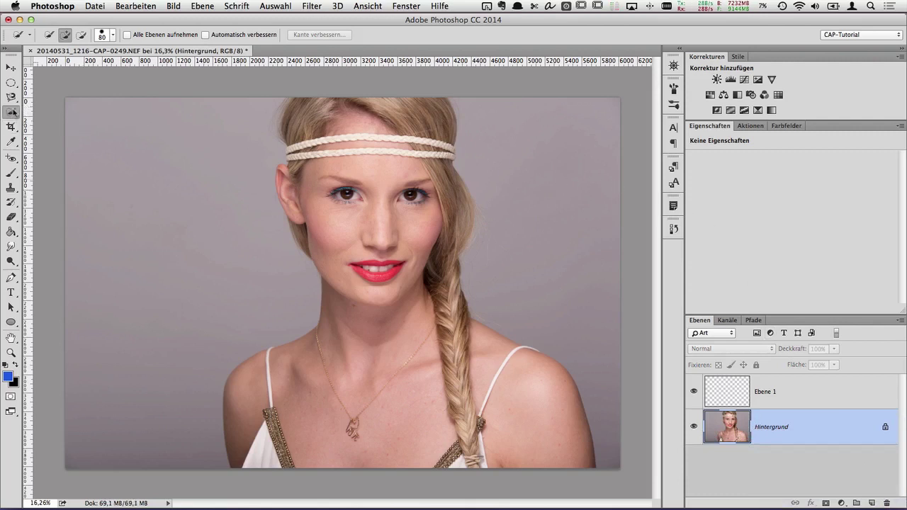
pyautogui.click(11, 114)
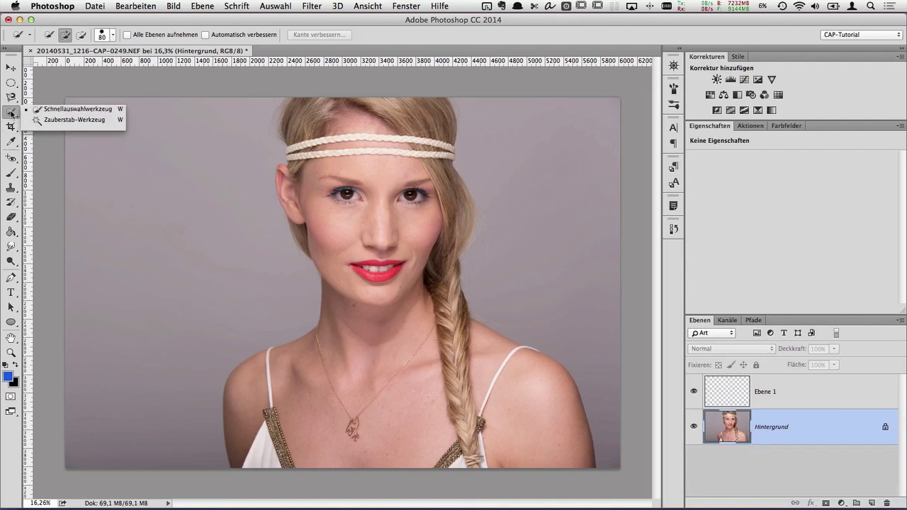
pyautogui.click(64, 126)
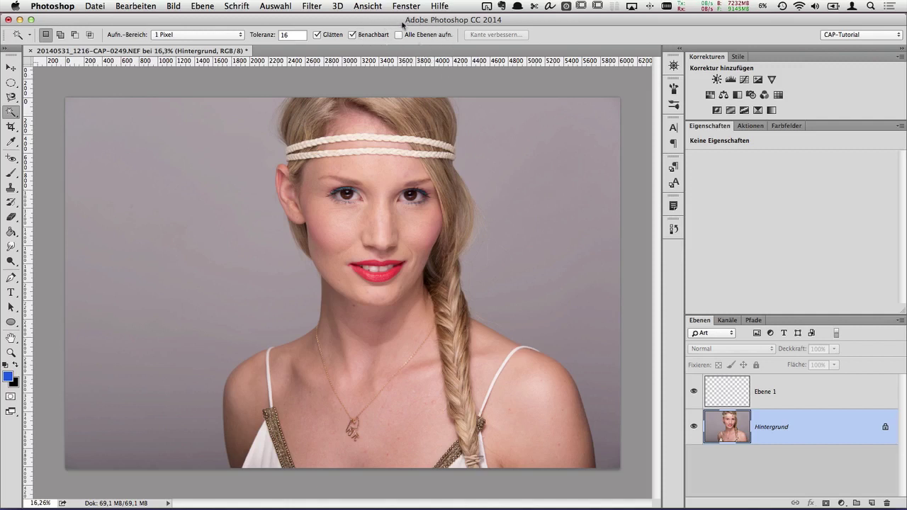
pyautogui.click(7, 115)
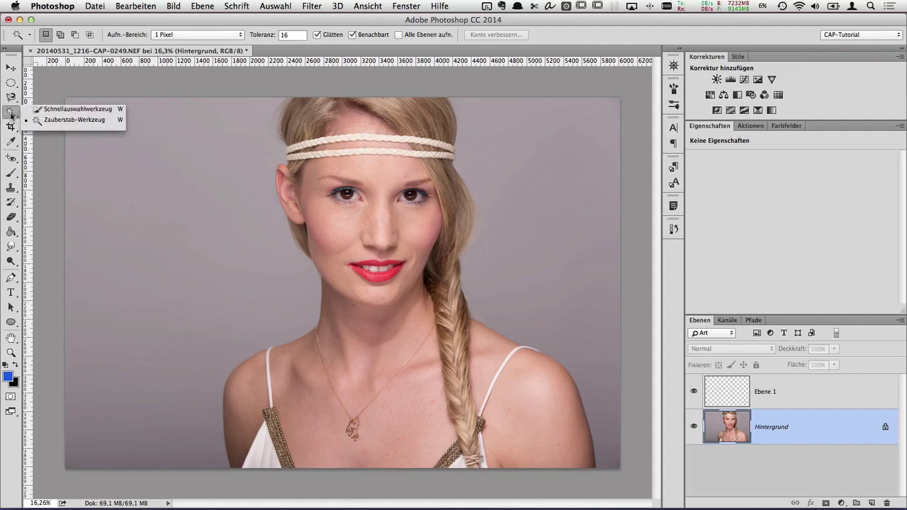
pyautogui.click(65, 110)
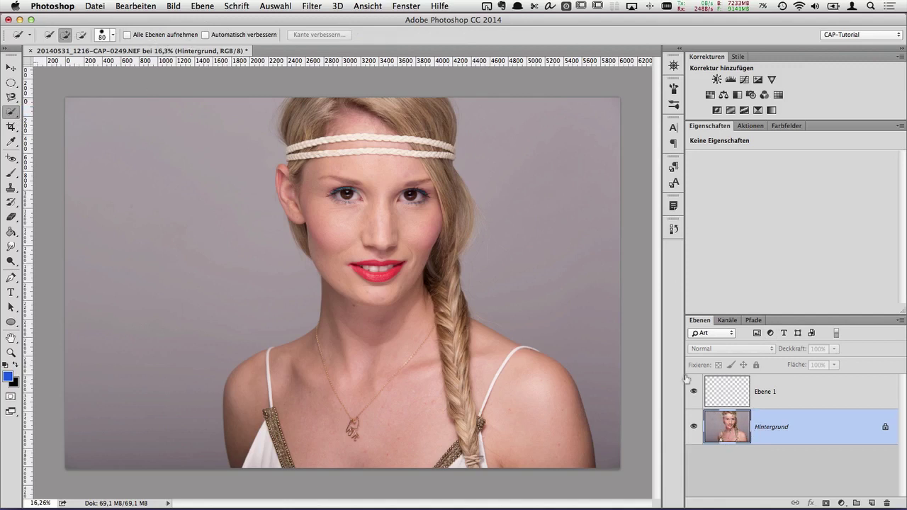
# - With Sample All Layers and Automatisch verbessern enabled, trial-select the hair's left edge, then disable auto-enhance
pyautogui.click(128, 36)
pyautogui.click(217, 36)
pyautogui.moveTo(312, 99)
pyautogui.mouseDown()
pyautogui.moveTo(290, 141)
pyautogui.moveTo(304, 101)
pyautogui.moveTo(292, 129)
pyautogui.moveTo(284, 105)
pyautogui.moveTo(278, 139)
pyautogui.mouseUp()
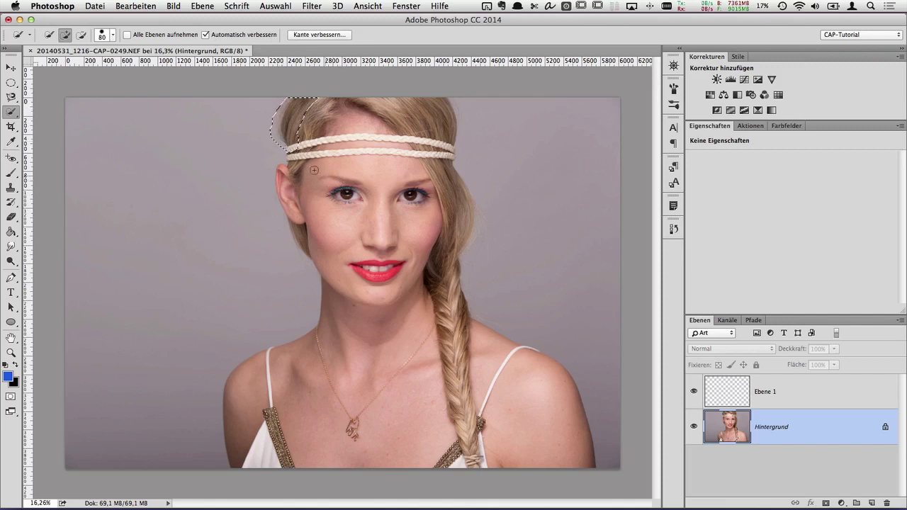
pyautogui.moveTo(298, 168)
pyautogui.mouseDown()
pyautogui.moveTo(286, 198)
pyautogui.moveTo(305, 201)
pyautogui.moveTo(304, 222)
pyautogui.moveTo(288, 198)
pyautogui.moveTo(315, 249)
pyautogui.mouseUp()
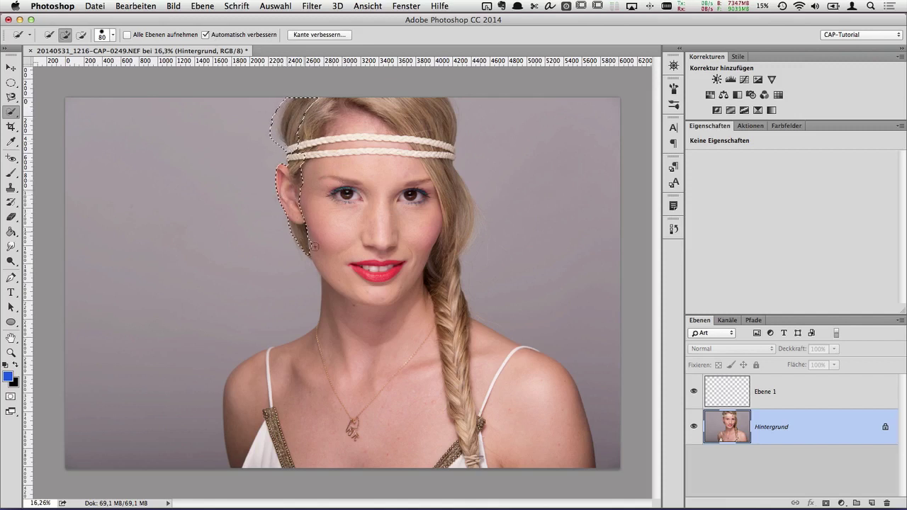
pyautogui.click(231, 36)
# - Deselect with Cmd+D and switch to the Zauberstab-Werkzeug (Magic Wand)
pyautogui.press('super+d')
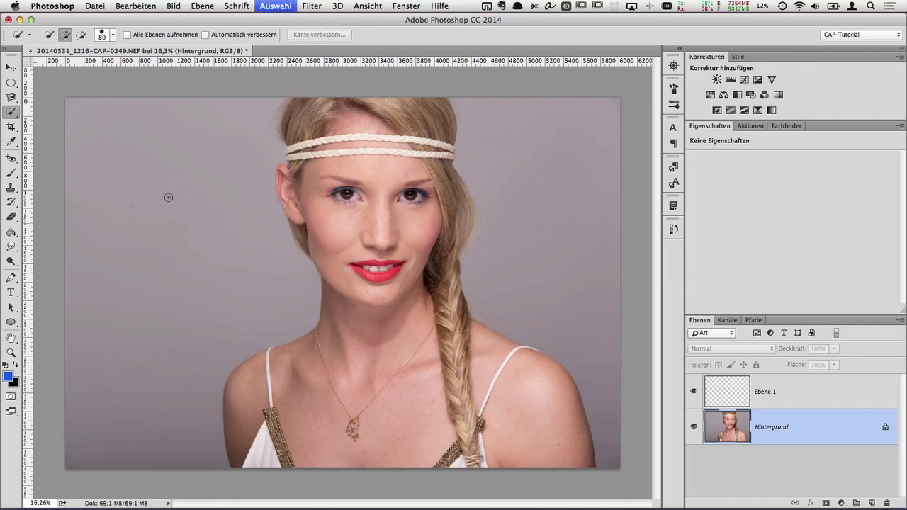
pyautogui.click(10, 114)
pyautogui.click(74, 119)
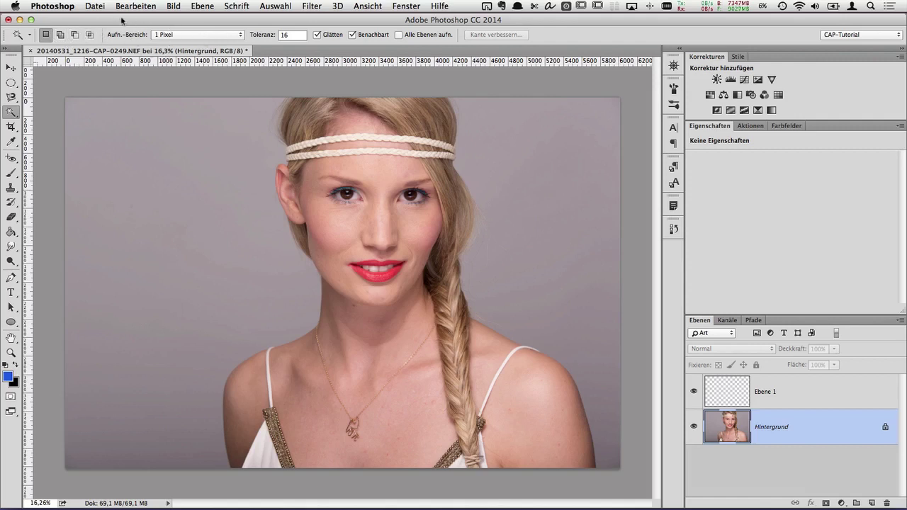
pyautogui.click(186, 35)
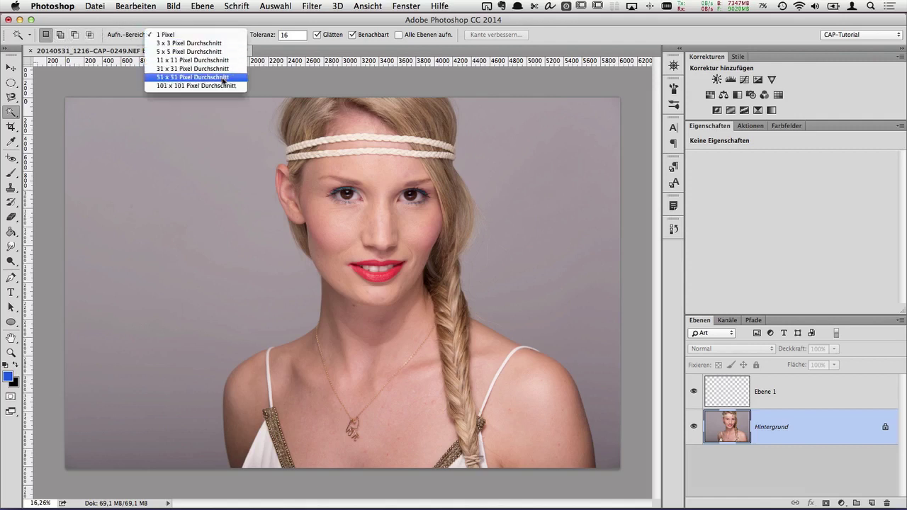
pyautogui.click(198, 37)
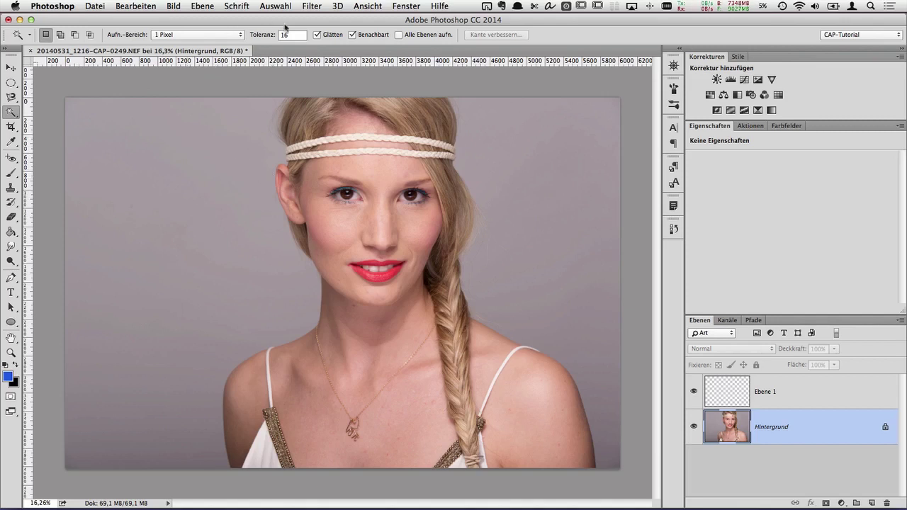
# - Test-select the left grey background at tolerance 23, deselect, and set Toleranz to 0
pyautogui.moveTo(257, 35); pyautogui.dragTo(431, 40)
pyautogui.moveTo(270, 40); pyautogui.dragTo(241, 37)
pyautogui.click(114, 144)
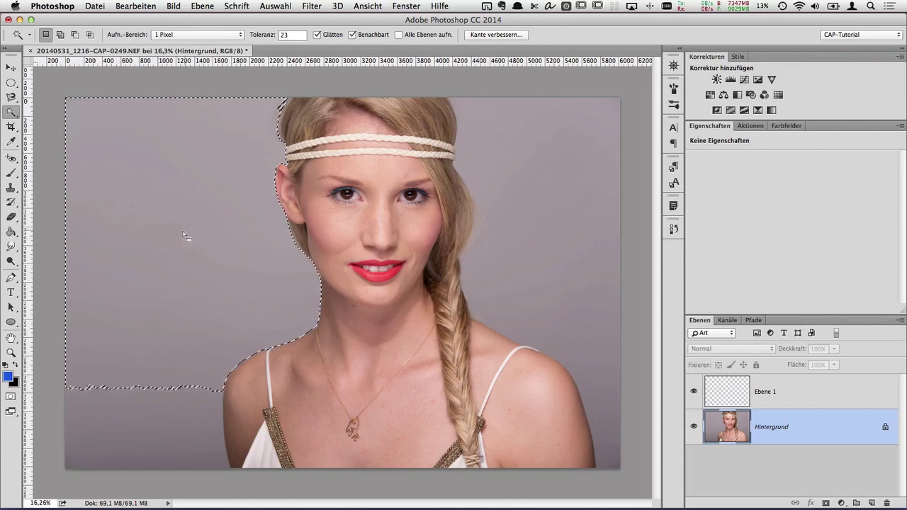
pyautogui.press('super+d')
pyautogui.moveTo(274, 37)
pyautogui.mouseDown()
pyautogui.moveTo(224, 46)
pyautogui.moveTo(258, 38)
pyautogui.mouseUp()
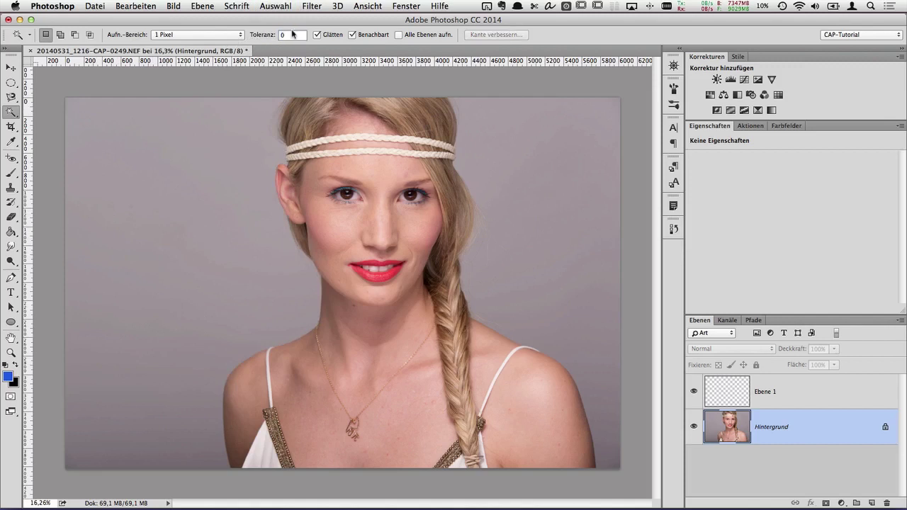
# - Test small background selections at Toleranz 1, clear them, then raise Toleranz to 18
pyautogui.click(293, 34)
pyautogui.write('1')
pyautogui.click(155, 163)
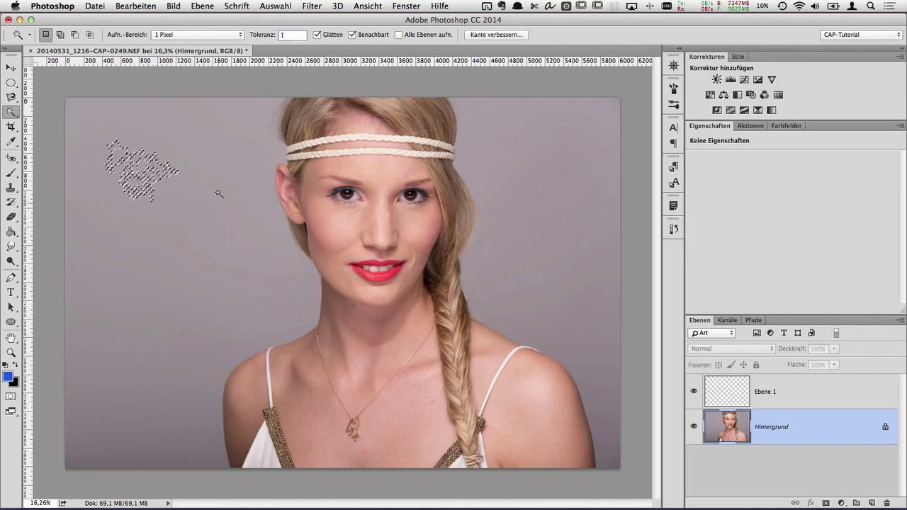
pyautogui.click(181, 150)
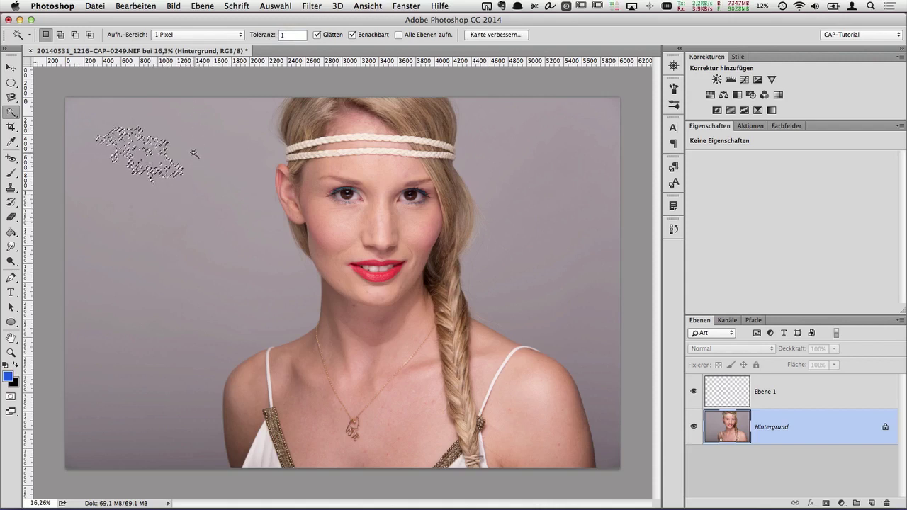
pyautogui.press('shift')
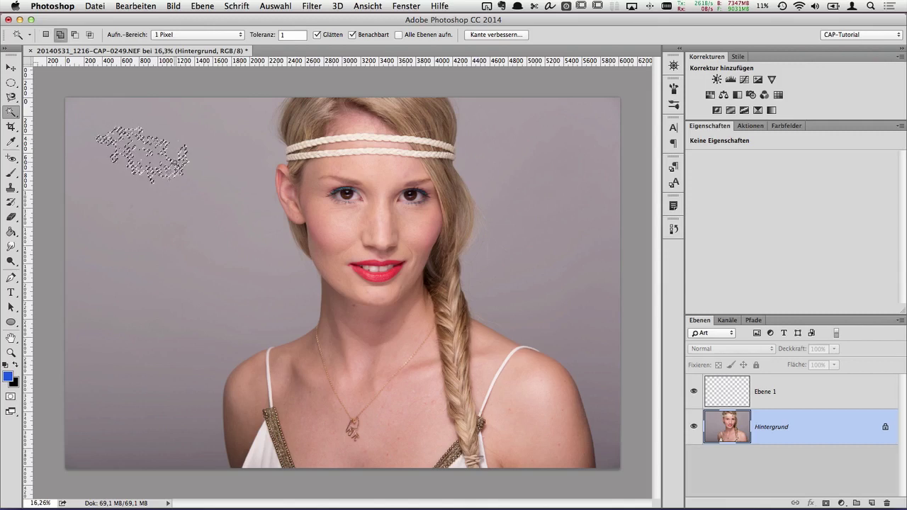
pyautogui.keyDown('shift'); pyautogui.click(142, 117); pyautogui.keyUp('shift')
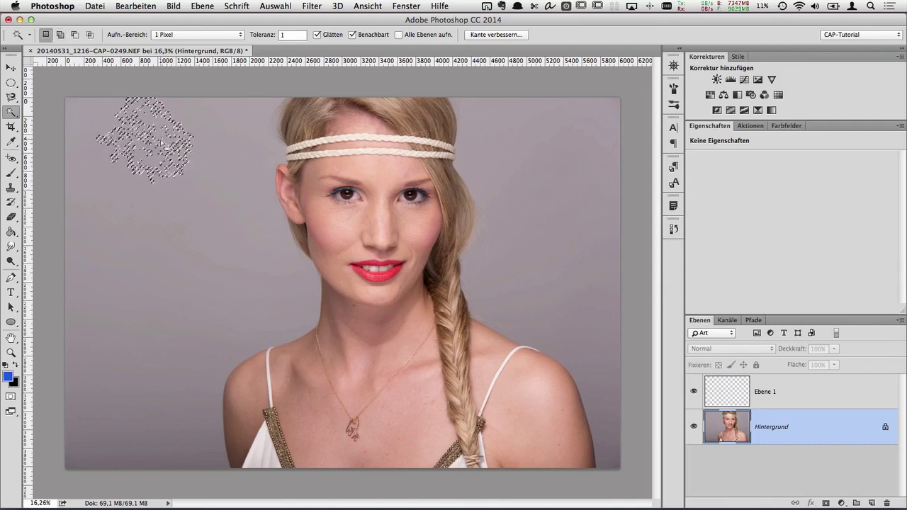
pyautogui.press('super+d')
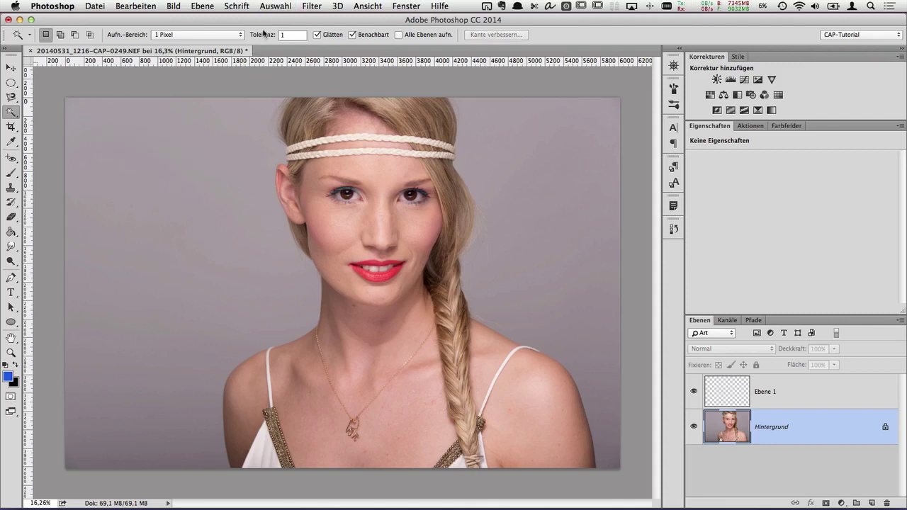
pyautogui.moveTo(259, 35); pyautogui.dragTo(272, 36)
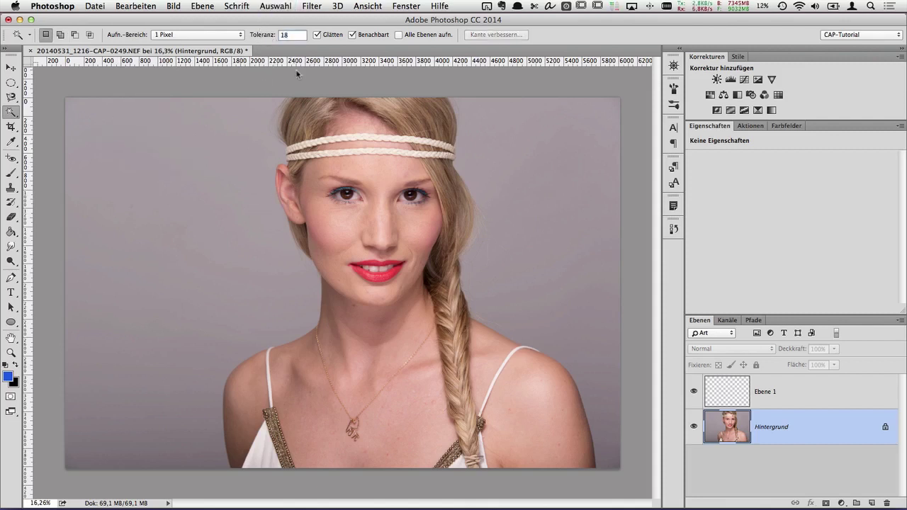
# - Select the left background, then add the lower-left, bottom, upper-right and lower-right areas
pyautogui.click(144, 169)
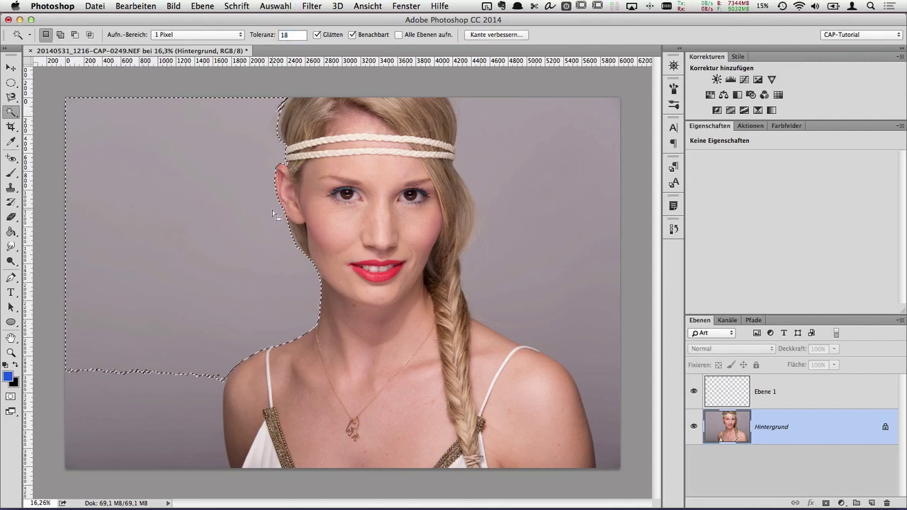
pyautogui.keyDown('shift'); pyautogui.click(146, 414); pyautogui.keyUp('shift')
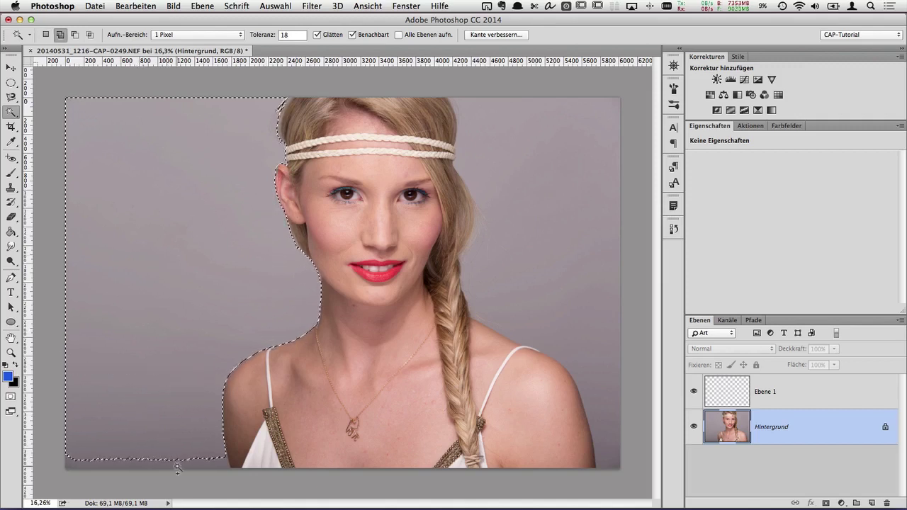
pyautogui.keyDown('shift'); pyautogui.click(178, 465); pyautogui.keyUp('shift')
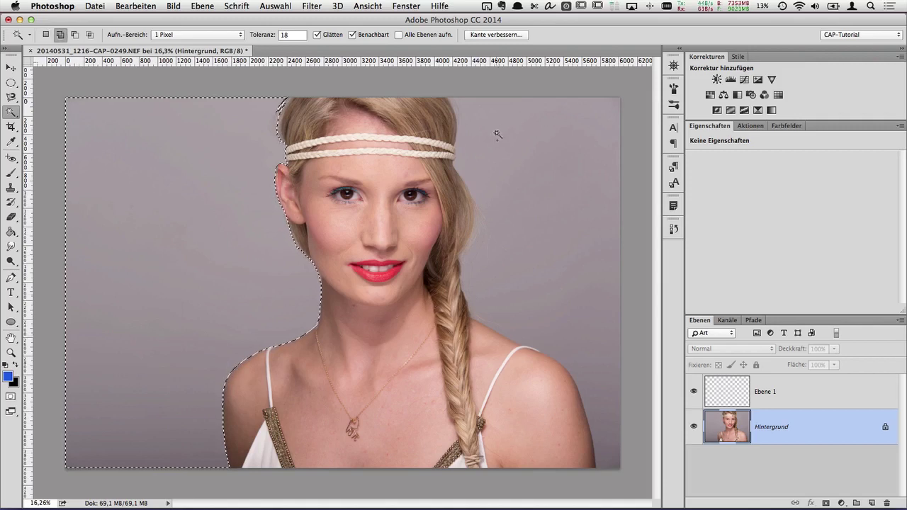
pyautogui.keyDown('shift'); pyautogui.click(491, 111); pyautogui.keyUp('shift')
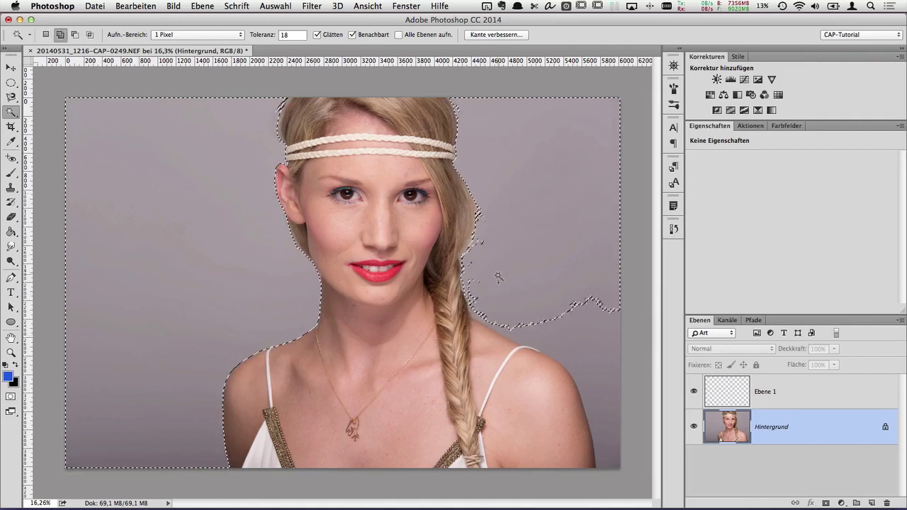
pyautogui.click(560, 341)
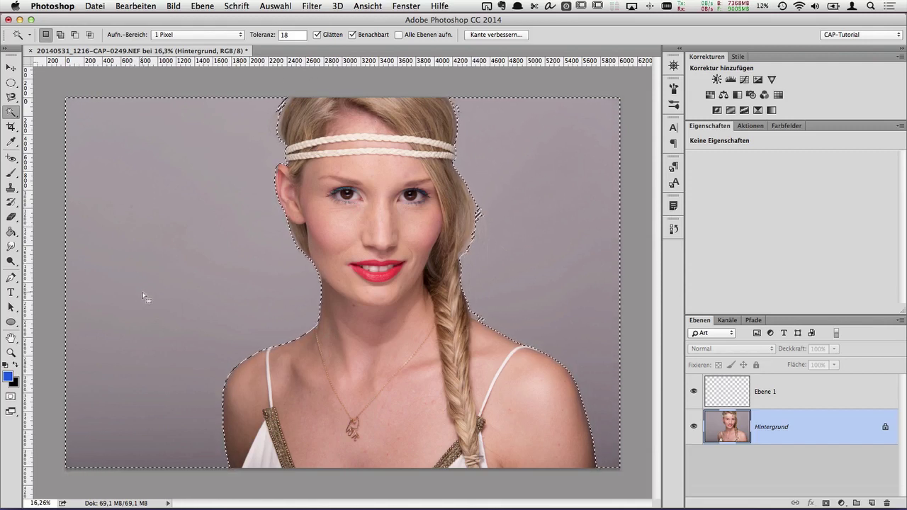
# - Invert the selection with Auswahl umkehren, deselect, and switch to the Elliptical Marquee tool
pyautogui.click(277, 6)
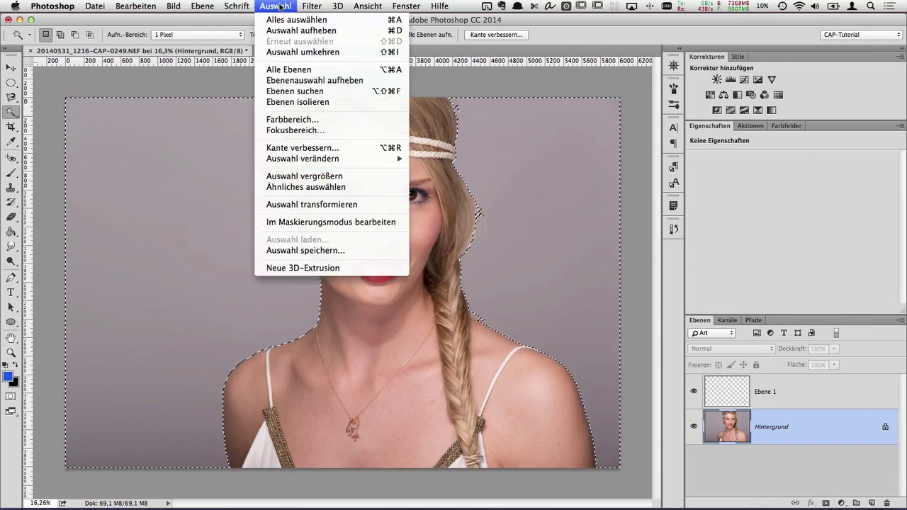
pyautogui.click(298, 52)
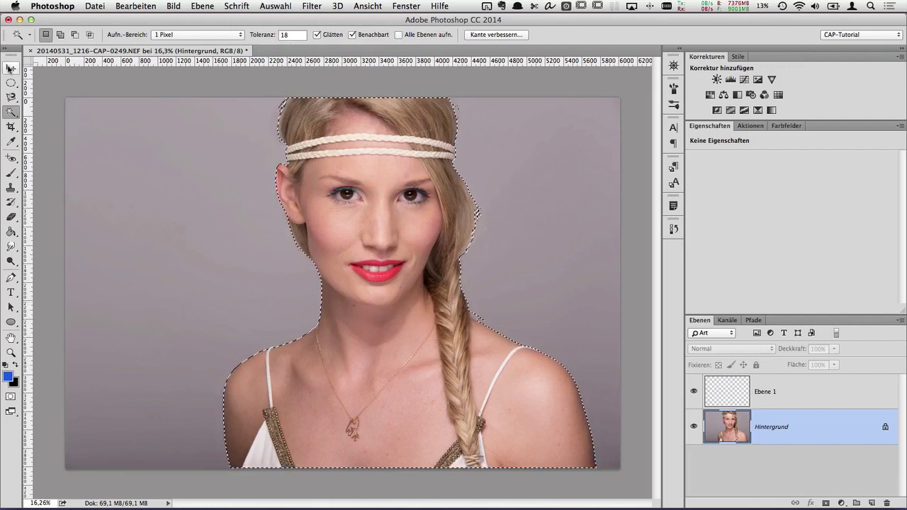
pyautogui.click(10, 68)
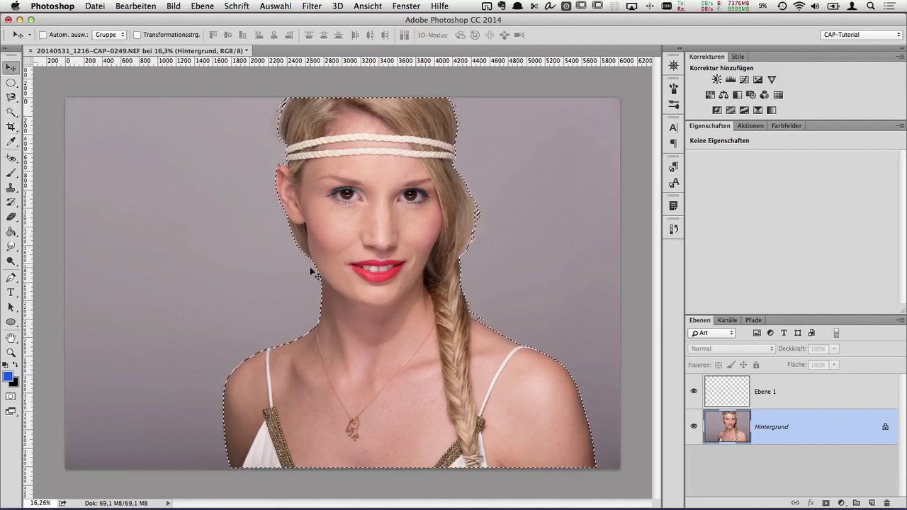
pyautogui.hotkey('ctrl', 'd')
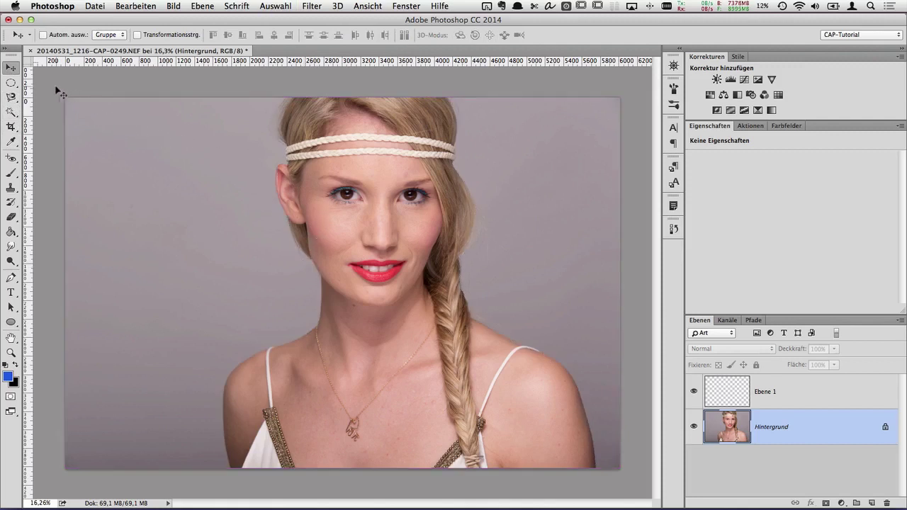
pyautogui.click(11, 82)
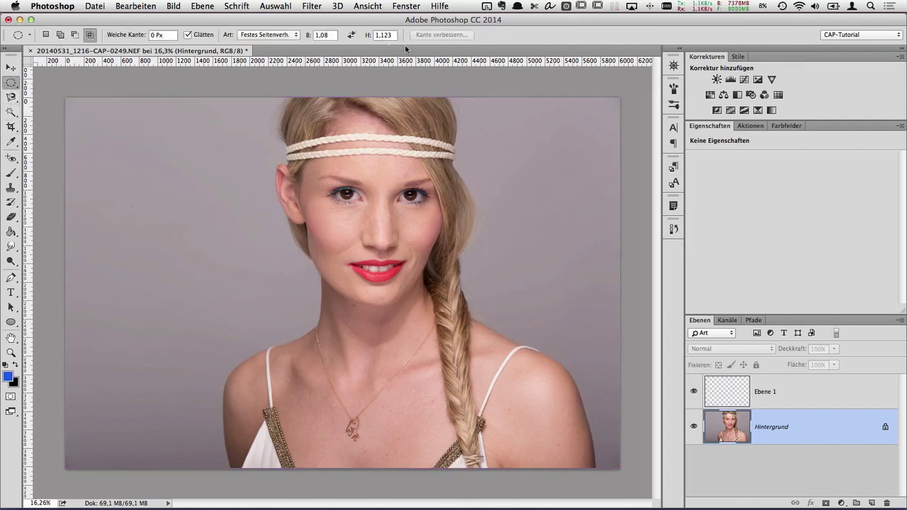
# - Switch to the Rectangular Marquee tool with a 20 px soft edge and a fixed 2 × 1 aspect ratio
pyautogui.click(17, 84)
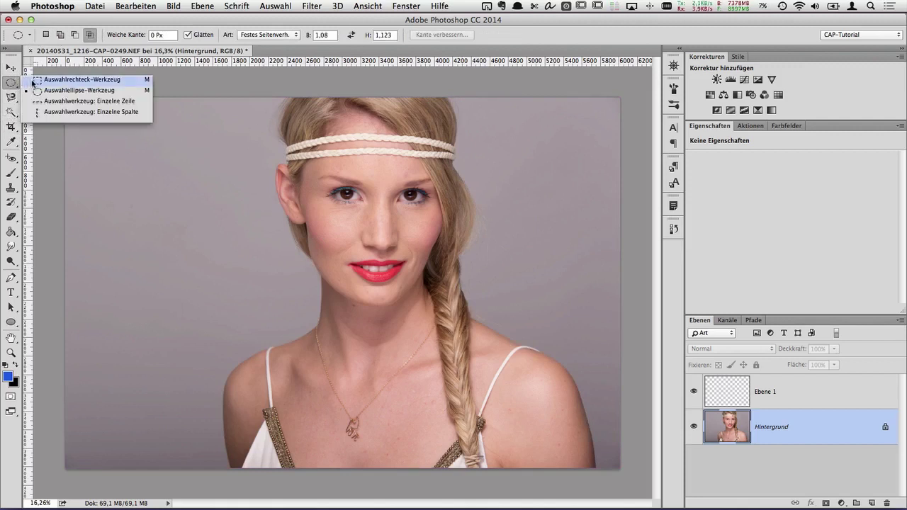
pyautogui.click(57, 80)
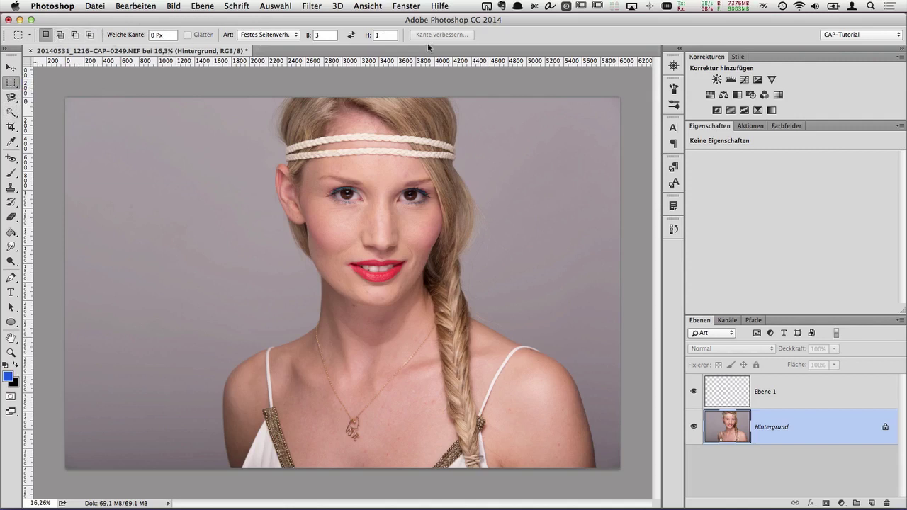
pyautogui.click(325, 36)
pyautogui.write('20')
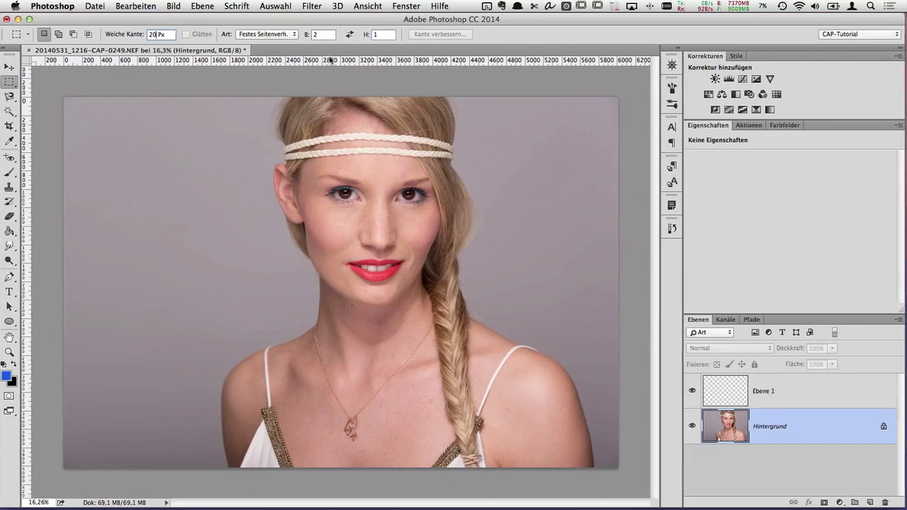
# - Save the 2 × 1, 20 px rectangular marquee settings as a new tool preset named 'Tutorial'
pyautogui.click(315, 33)
pyautogui.click(28, 36)
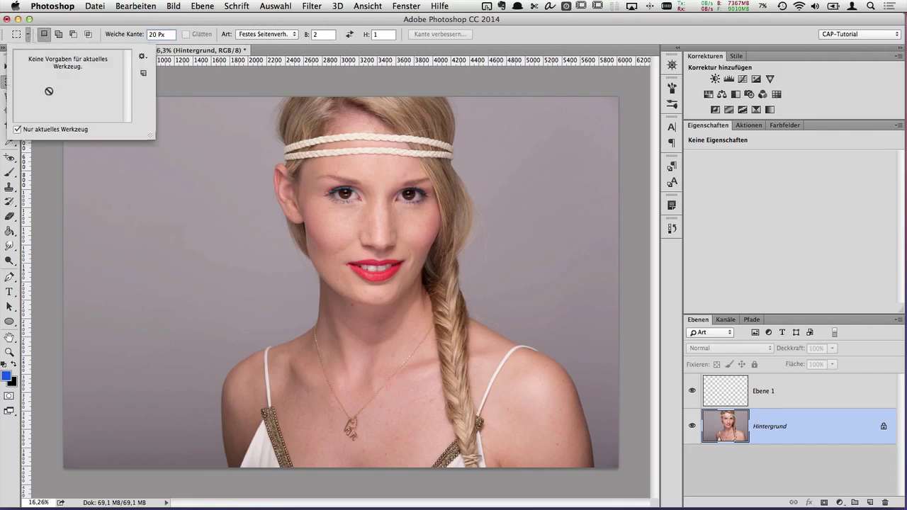
pyautogui.click(144, 74)
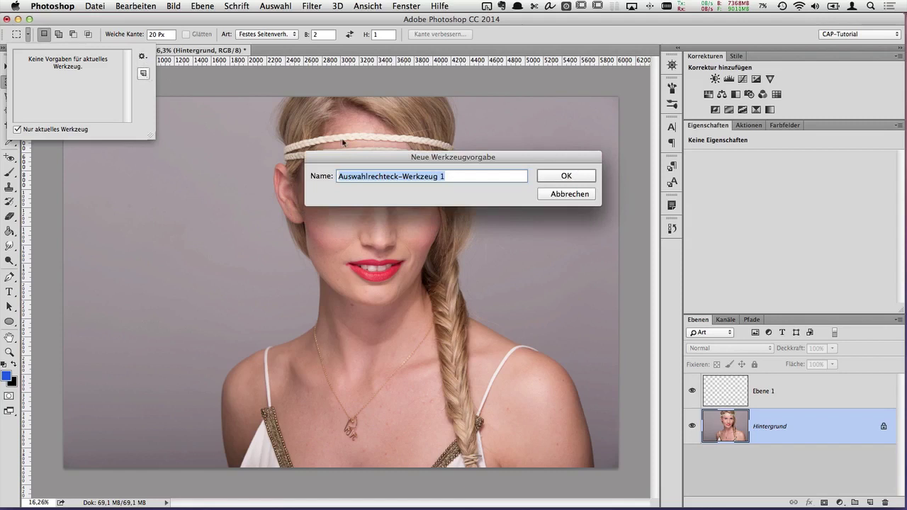
pyautogui.write('C')
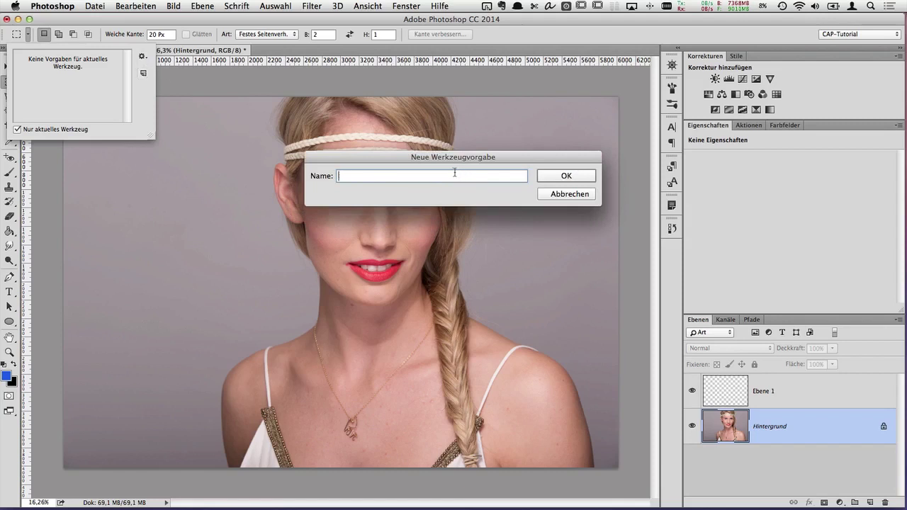
pyautogui.write('utorial')
pyautogui.click(570, 176)
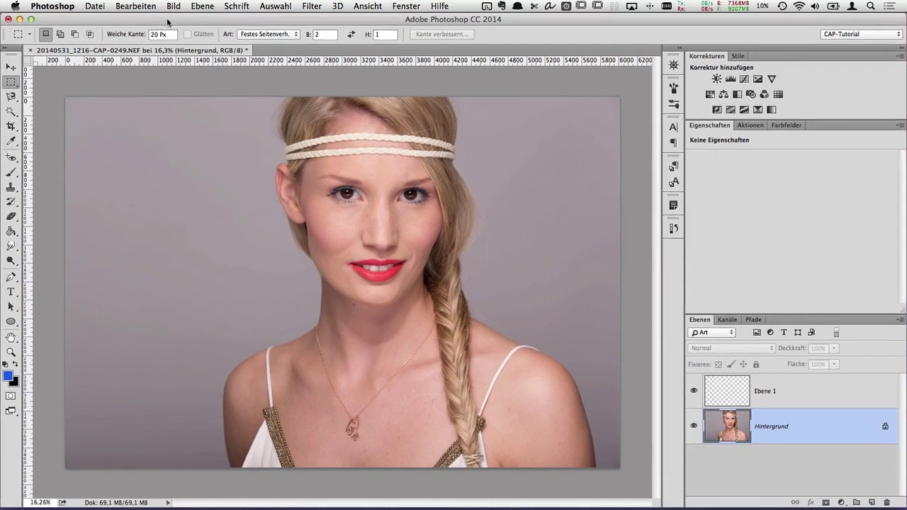
# - Raise the marquee's Weiche Kante from 20 px to 62,2 px and show the saved presets
pyautogui.moveTo(130, 37); pyautogui.dragTo(105, 34)
pyautogui.click(173, 36)
pyautogui.moveTo(172, 34); pyautogui.dragTo(147, 34)
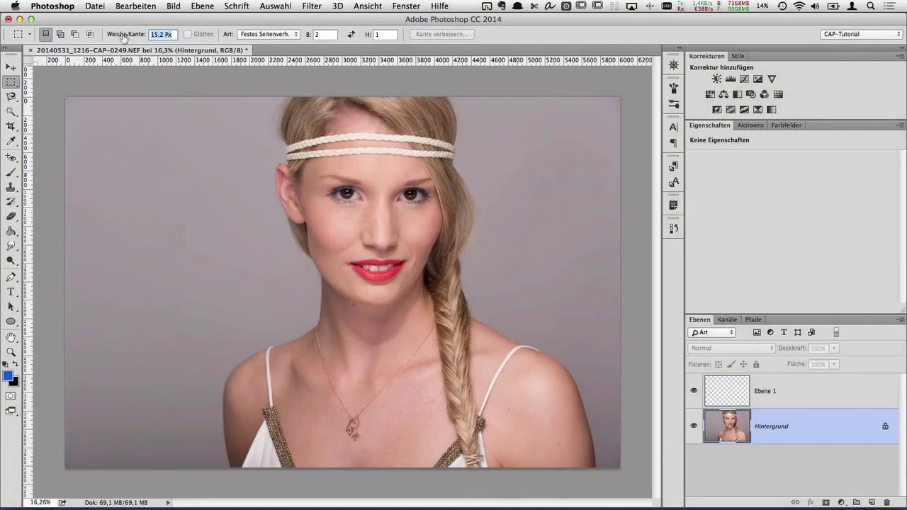
pyautogui.moveTo(125, 38); pyautogui.dragTo(389, 61)
pyautogui.click(30, 35)
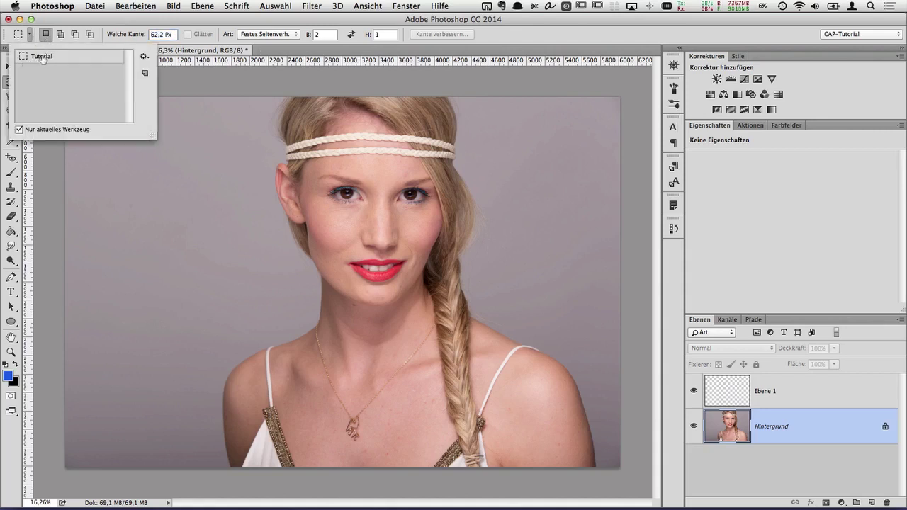
# - Apply the Tutorial preset to restore the 20 px soft edge, then activate the Magic Wand at tolerance 18
pyautogui.click(43, 56)
pyautogui.click(132, 23)
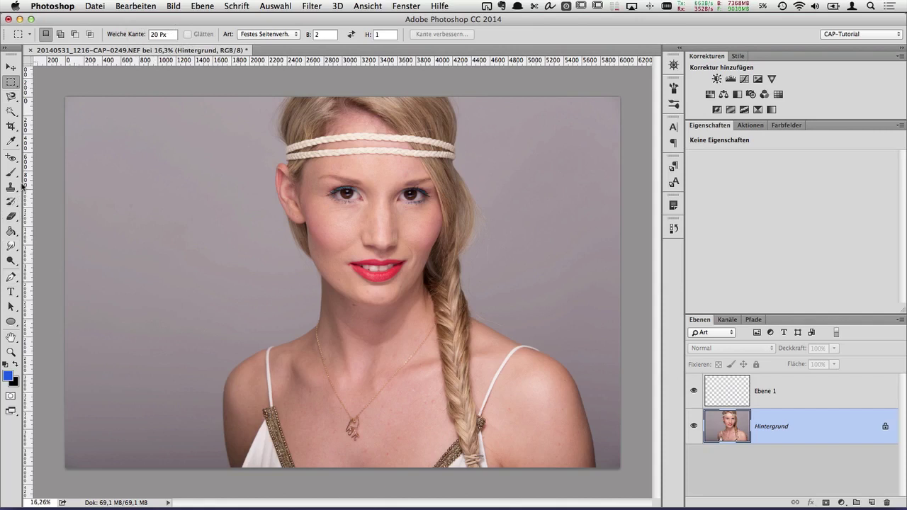
pyautogui.click(12, 111)
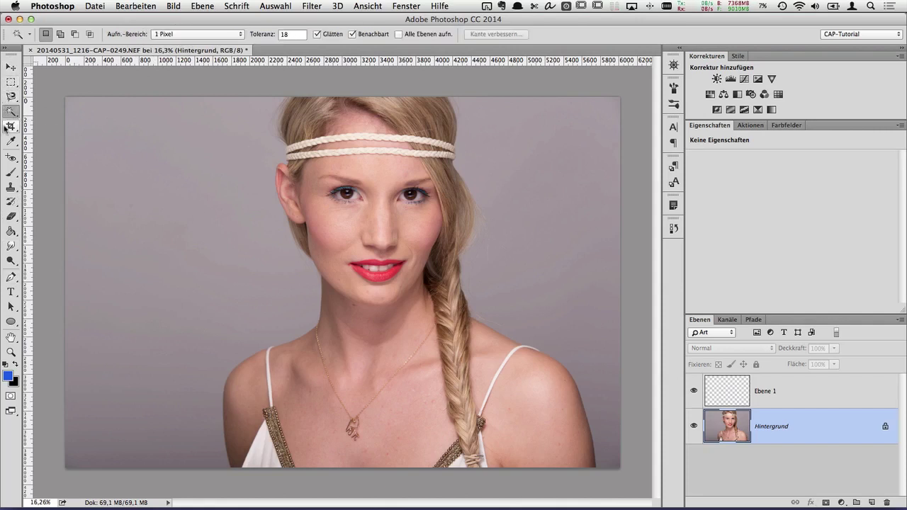
pyautogui.click(12, 66)
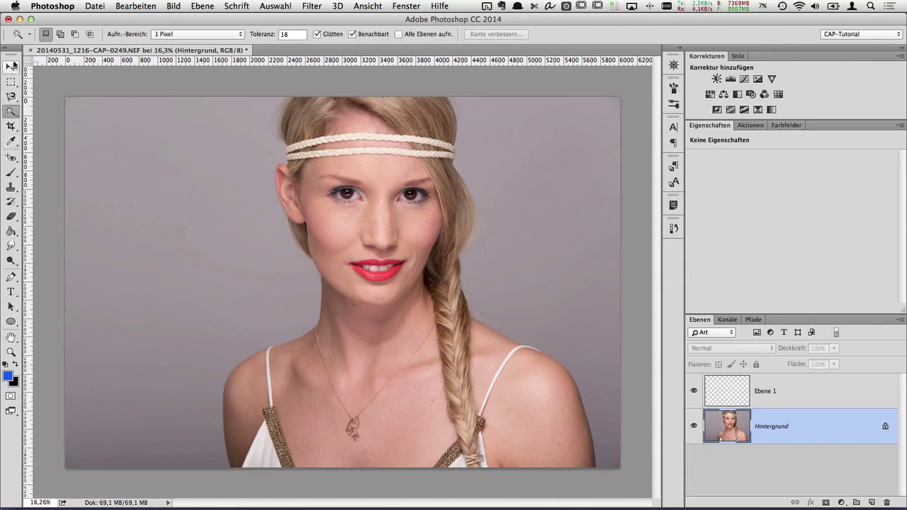